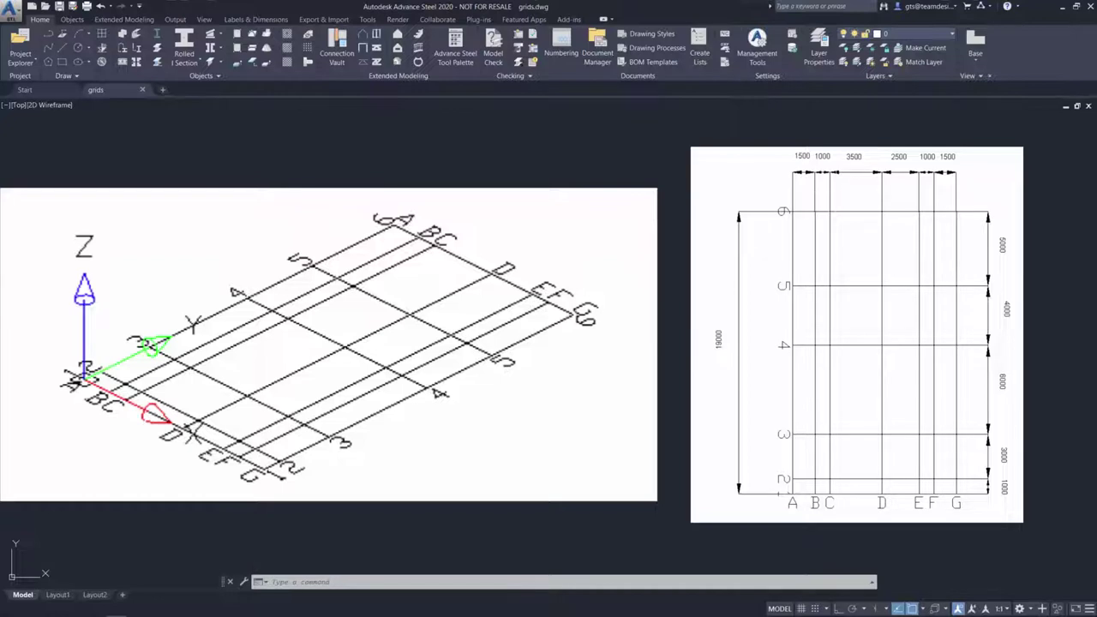
- Create a new blank drawing, Drawing2, from the ASTemplate.dwt template with the steel object tools shown
click(49, 88)
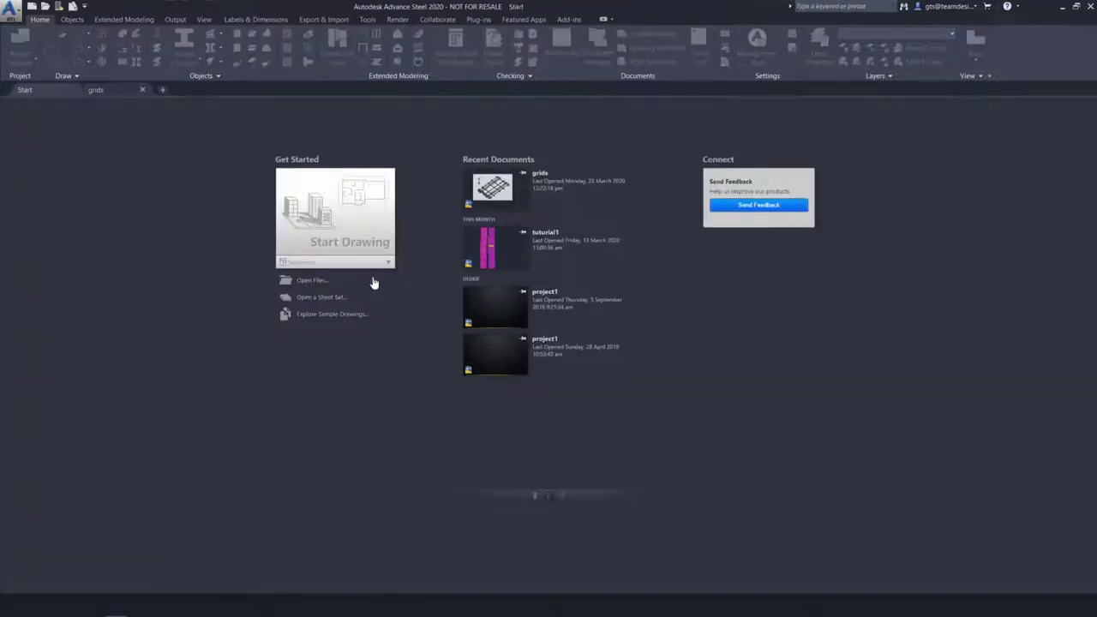
click(388, 263)
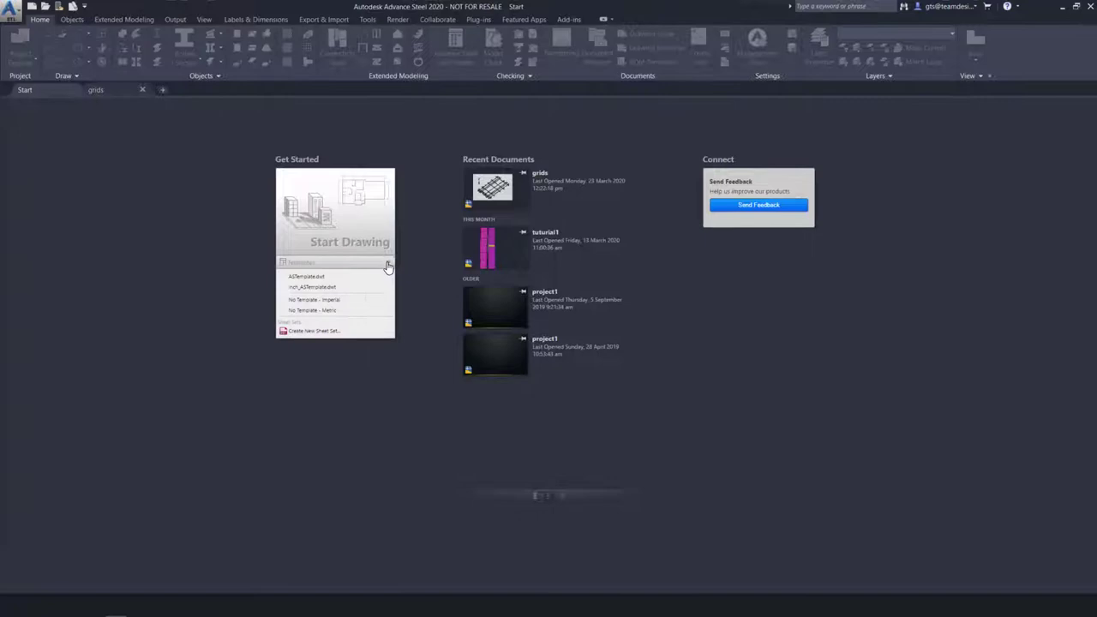
click(308, 277)
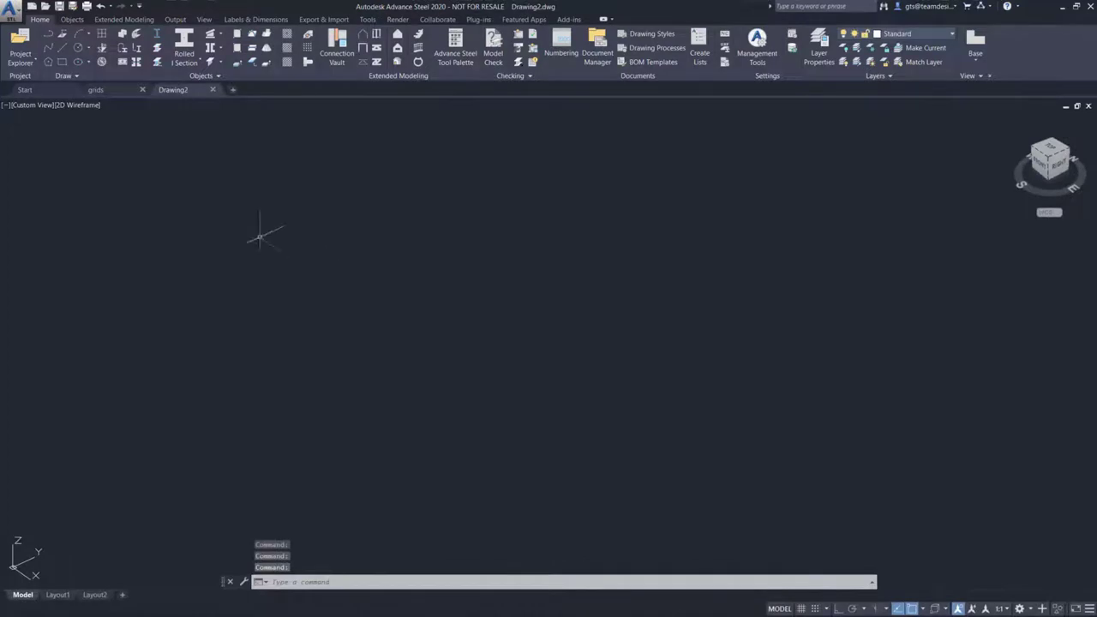
click(70, 20)
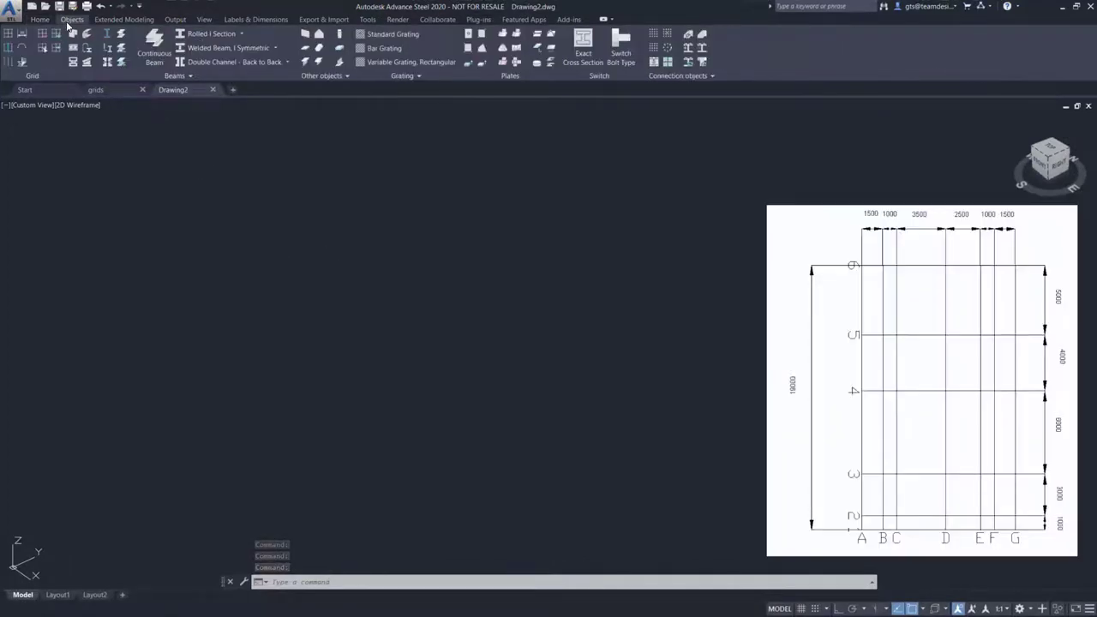
- Start a distance-spaced grid whose first axis runs 19000 from 0,0, with Ortho on
click(22, 37)
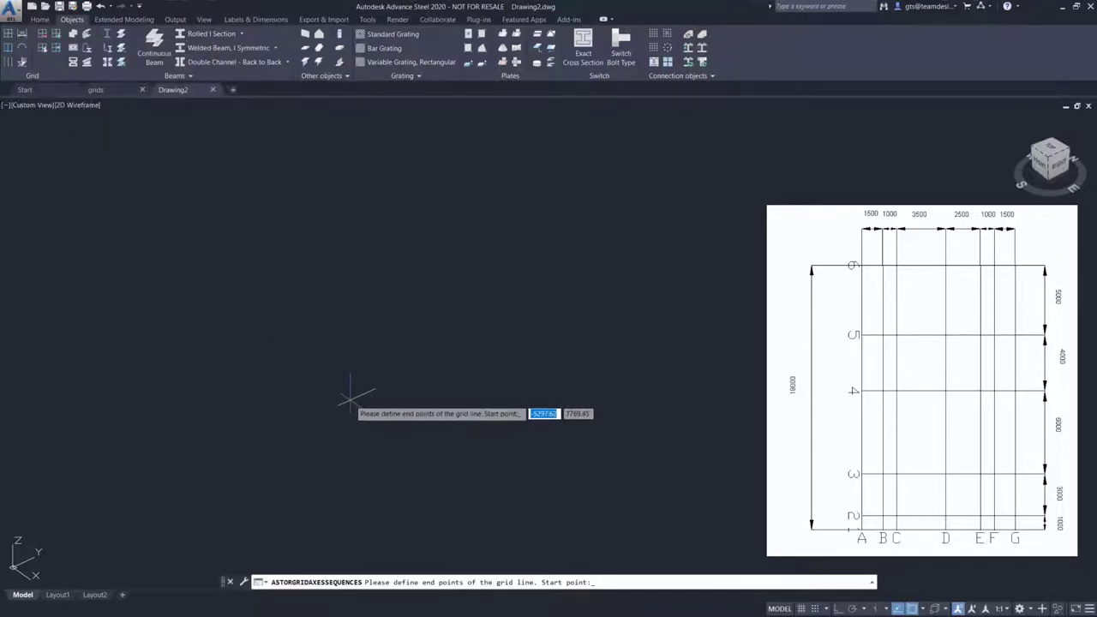
text(0,0)
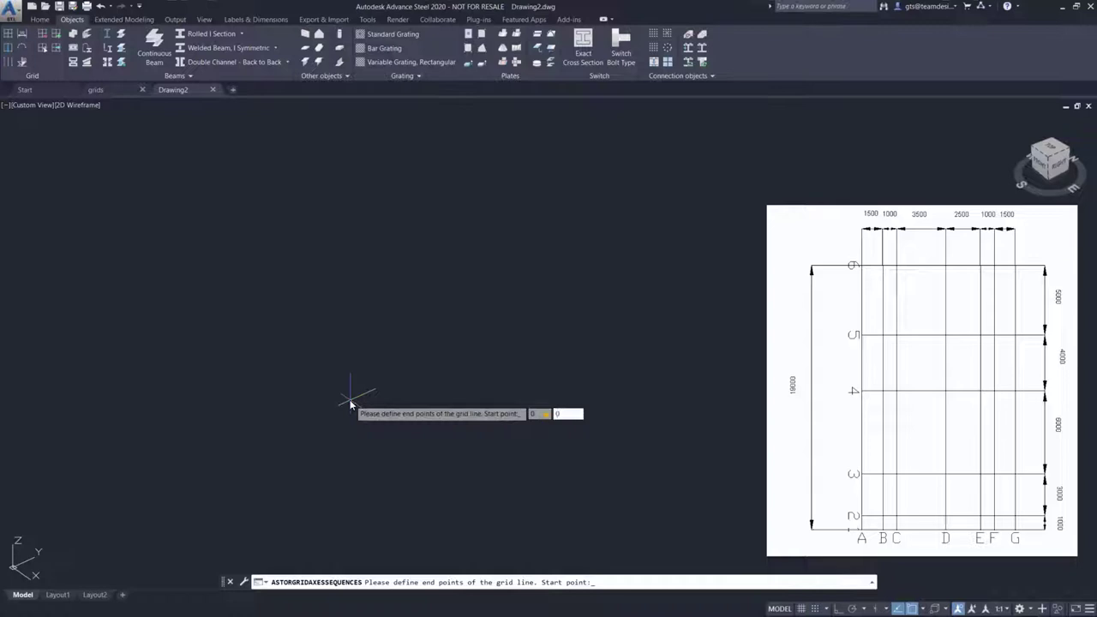
key(Return)
scroll(349, 399, down, 3)
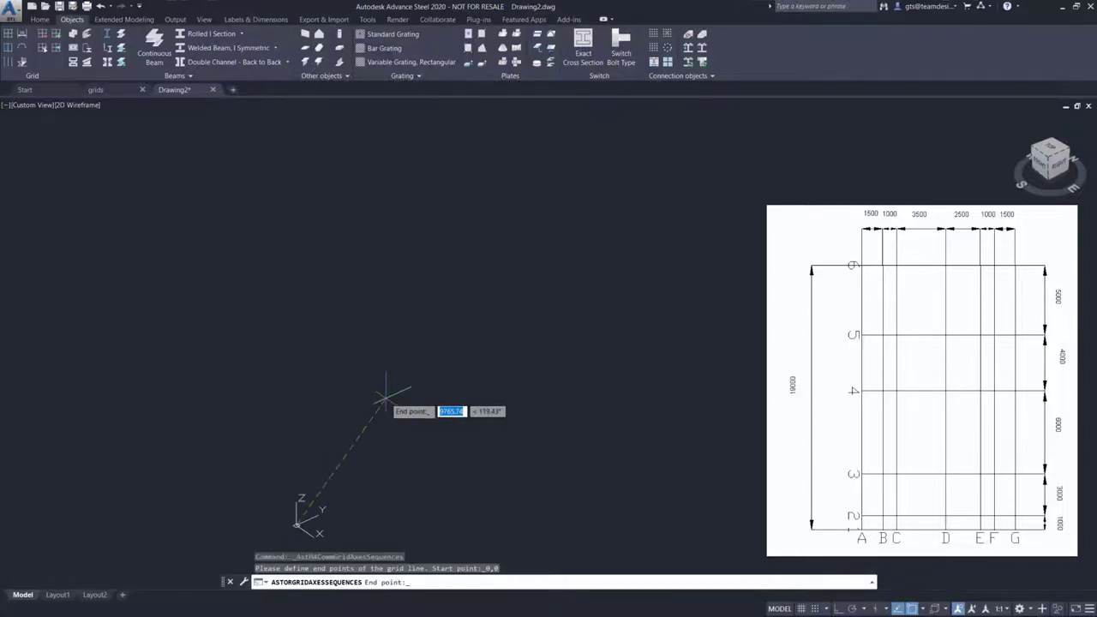
key(F8)
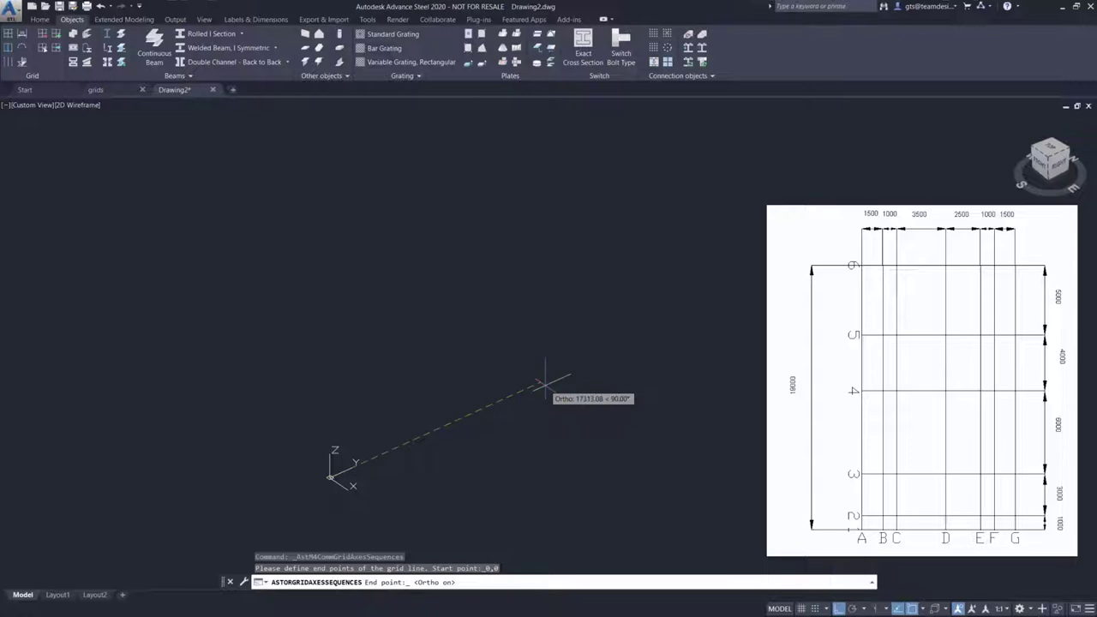
text(19000)
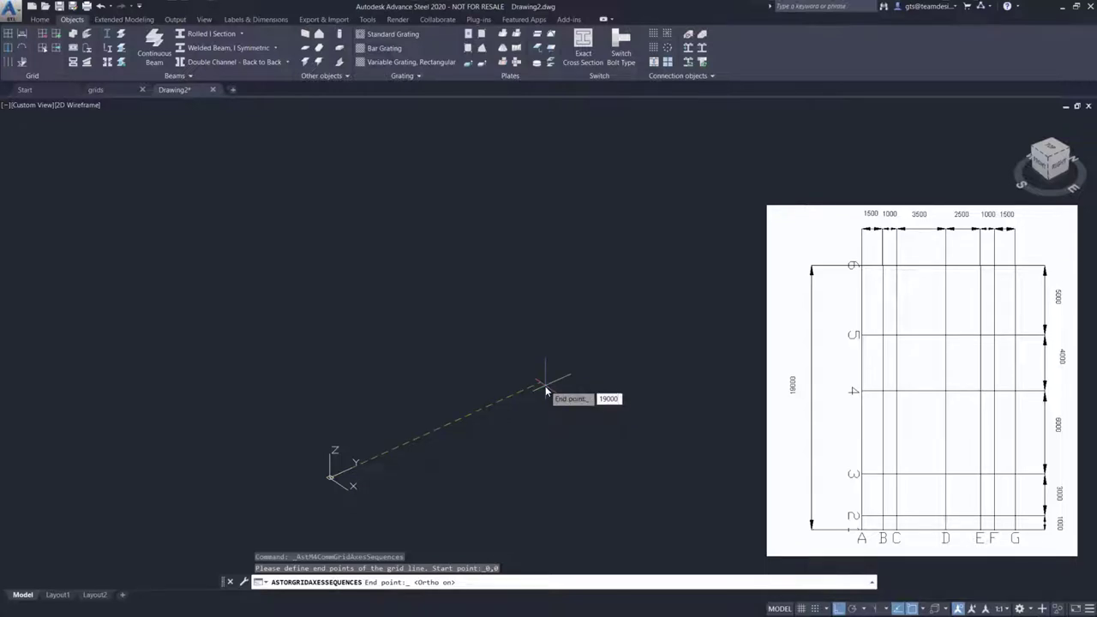
key(Return)
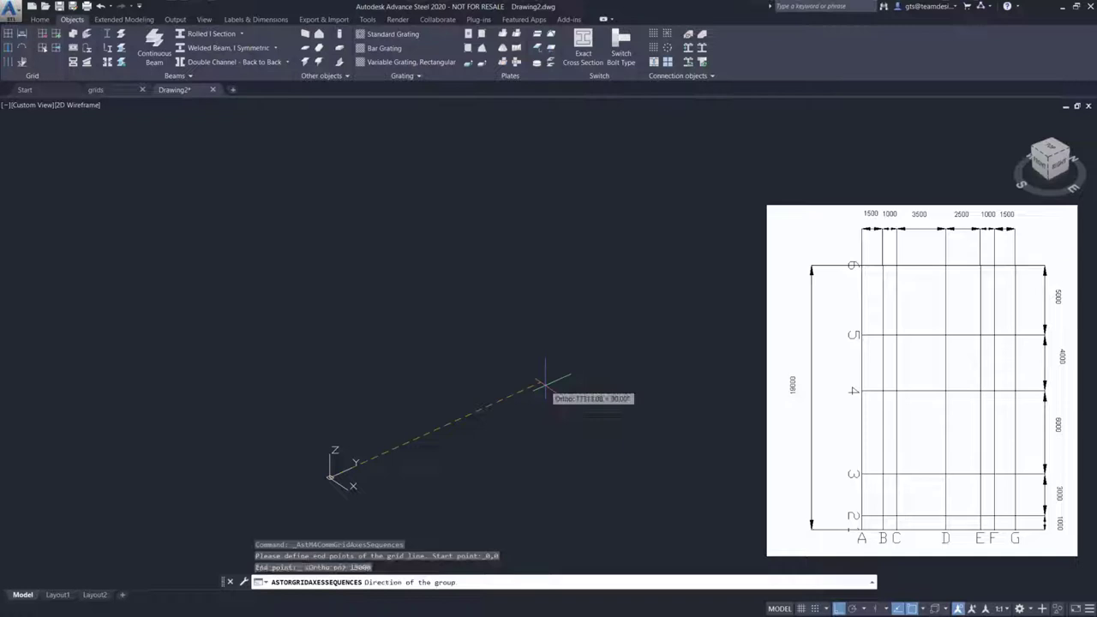
- Set the direction the axes extend and enter spacings 1500, 1000 and 3500
click(484, 521)
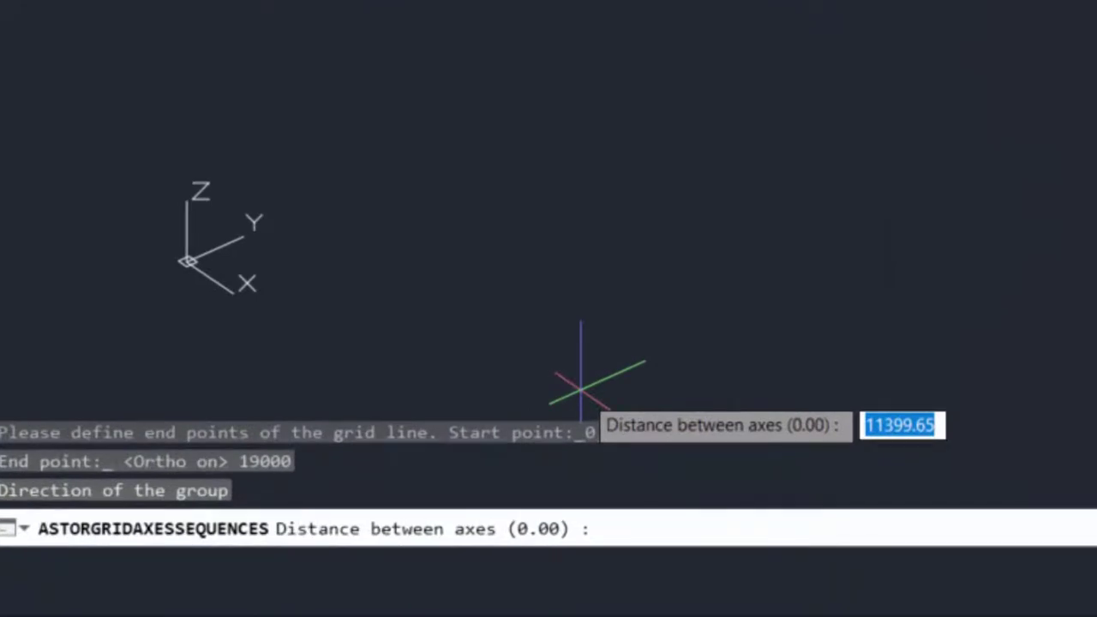
text(1500)
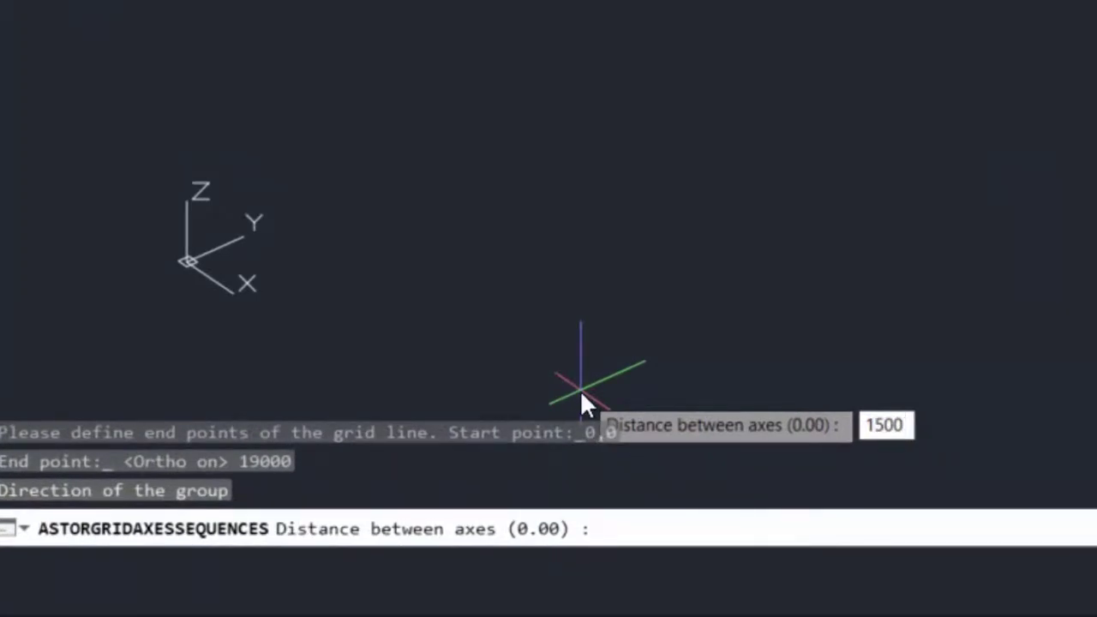
key(Return)
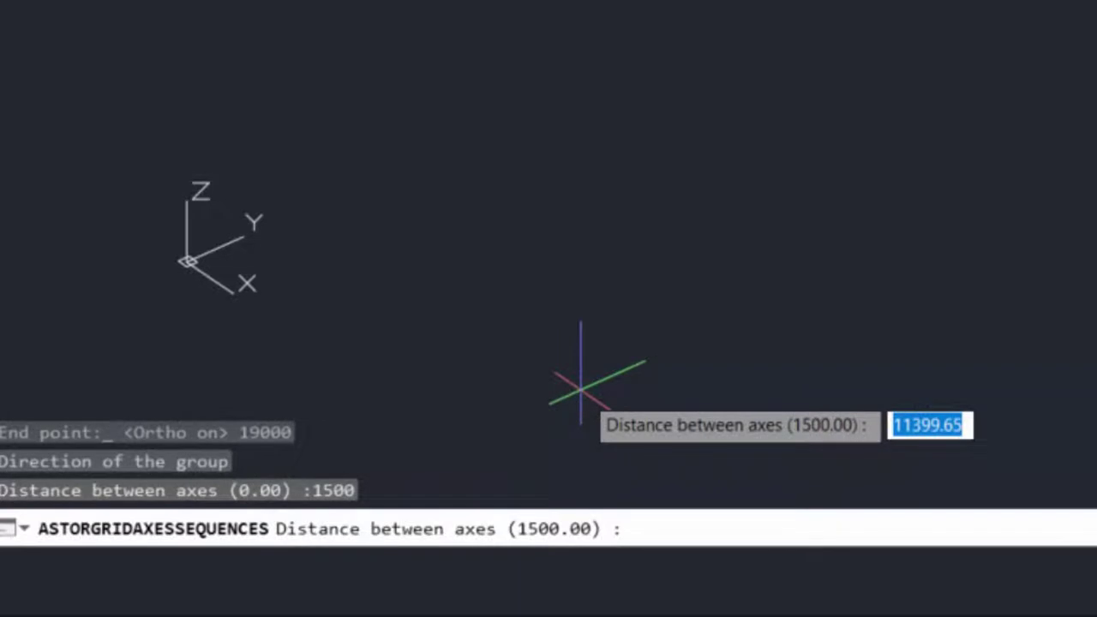
text(1000)
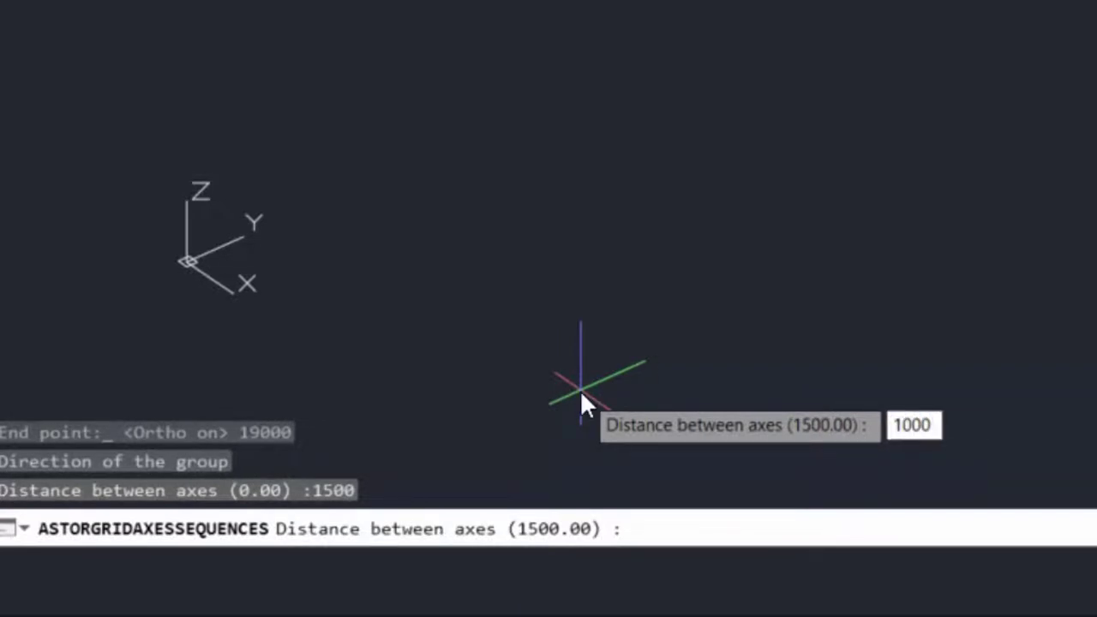
key(Return)
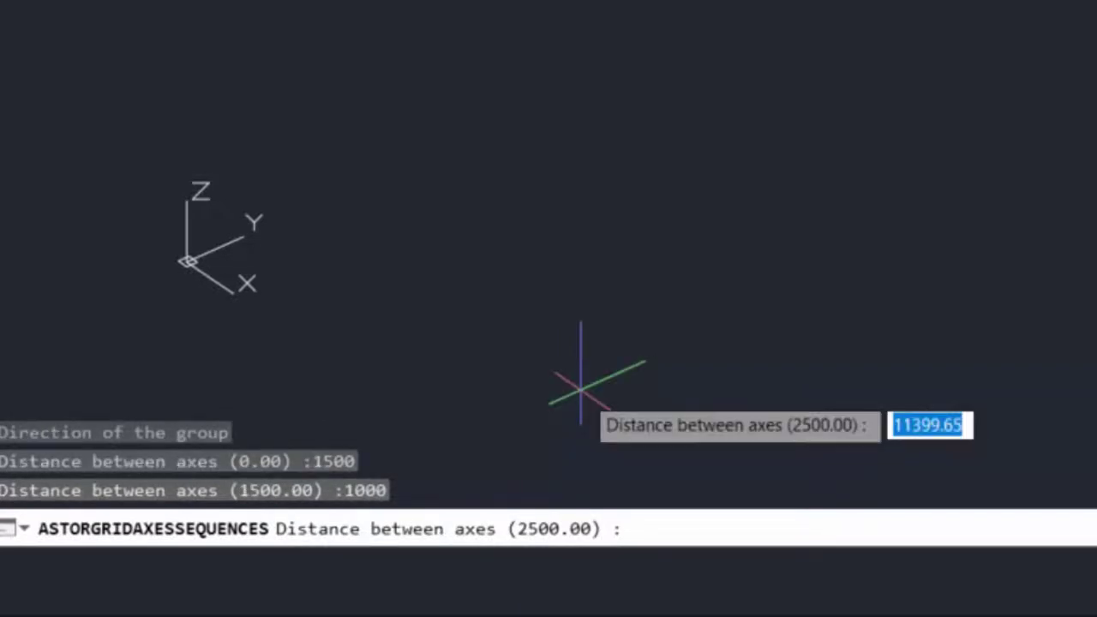
text(3500)
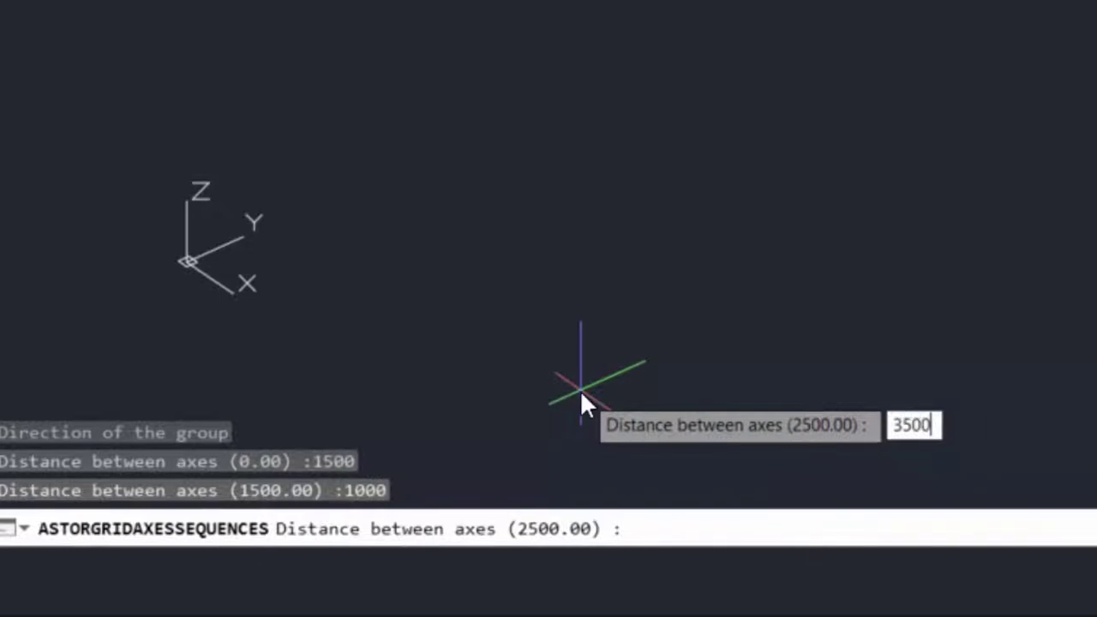
key(Return)
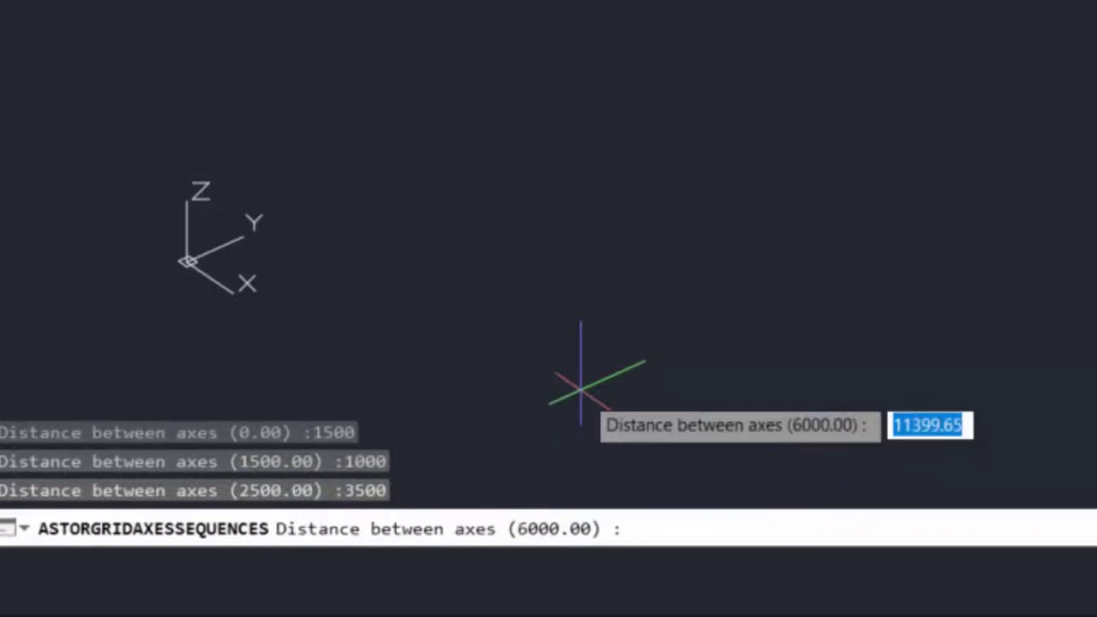
- Add the remaining spacings 2500, 1000 and 1500 to complete the six-axis group
text(2500)
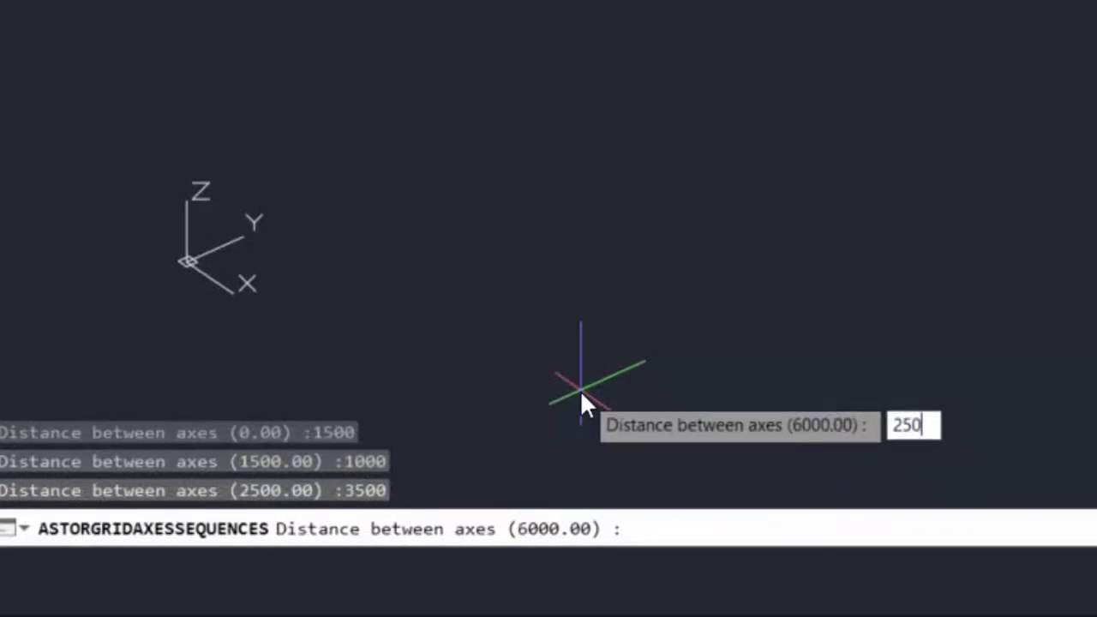
key(Return)
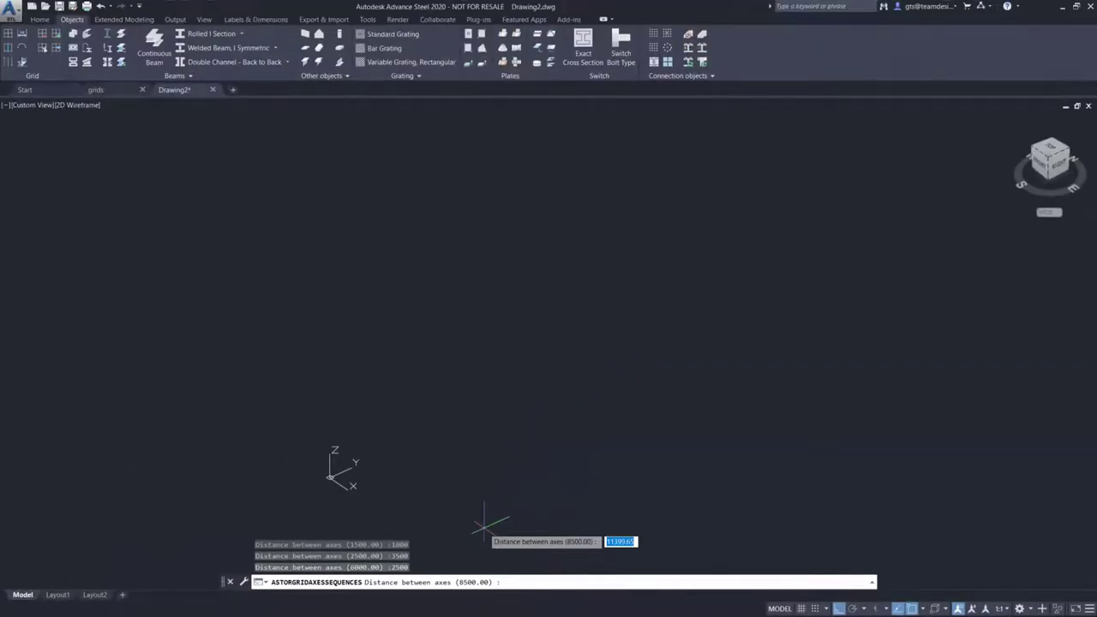
text(1000)
key(Return)
text(1500)
key(Return)
key(Return)
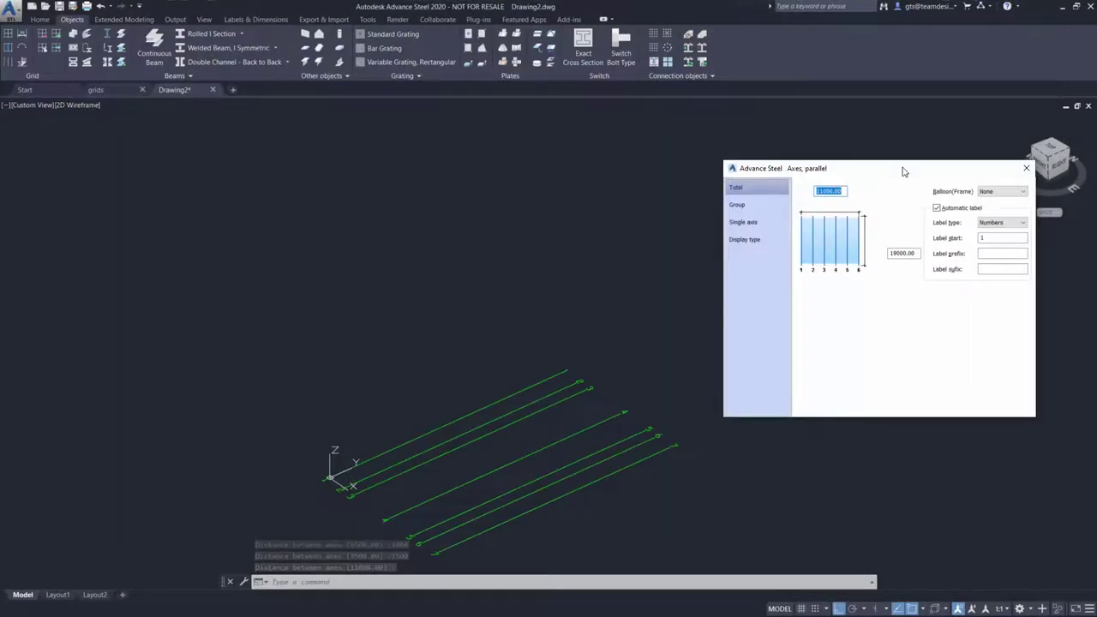
- Set the parallel axes' Label type to Capital letters so they read A to F
click(999, 222)
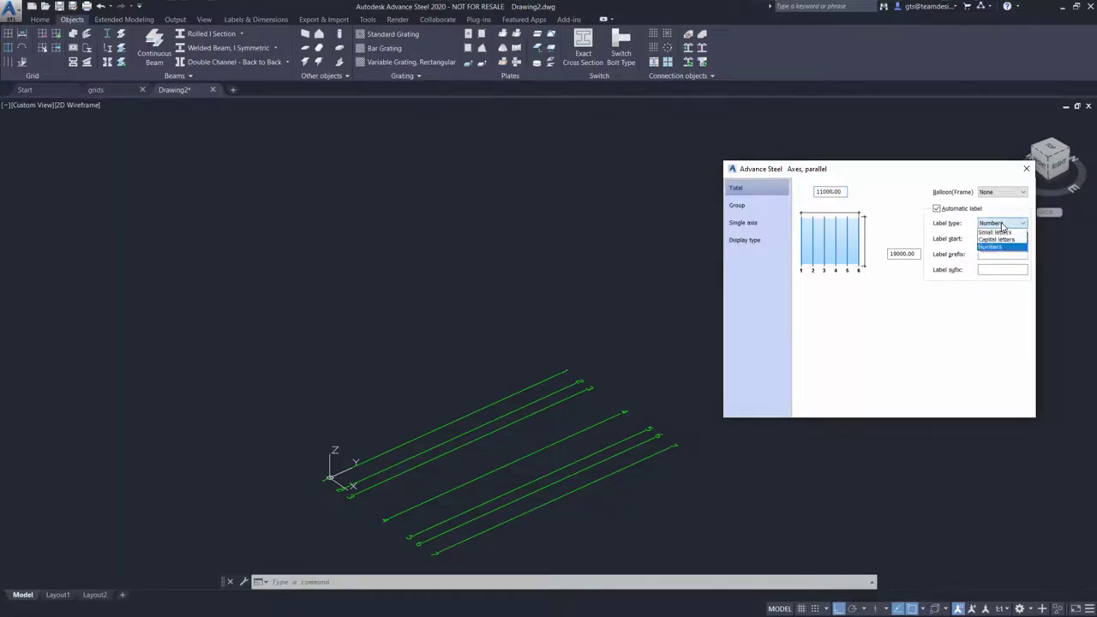
click(997, 239)
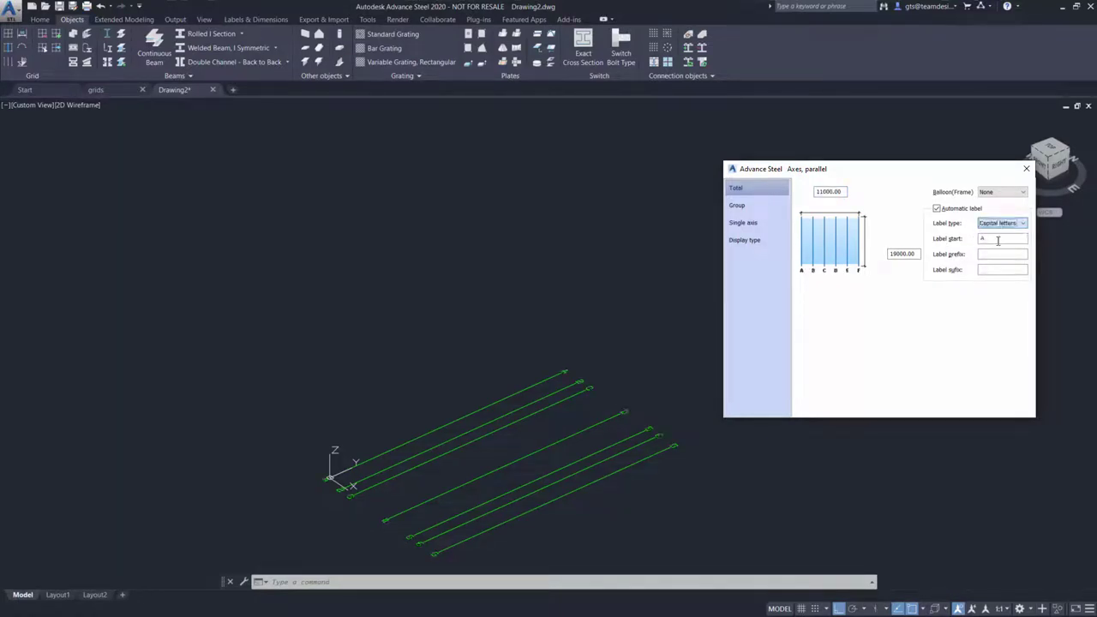
- Start a crossing axis group from the grid origin to the last lettered line, setting its spread direction
click(1026, 171)
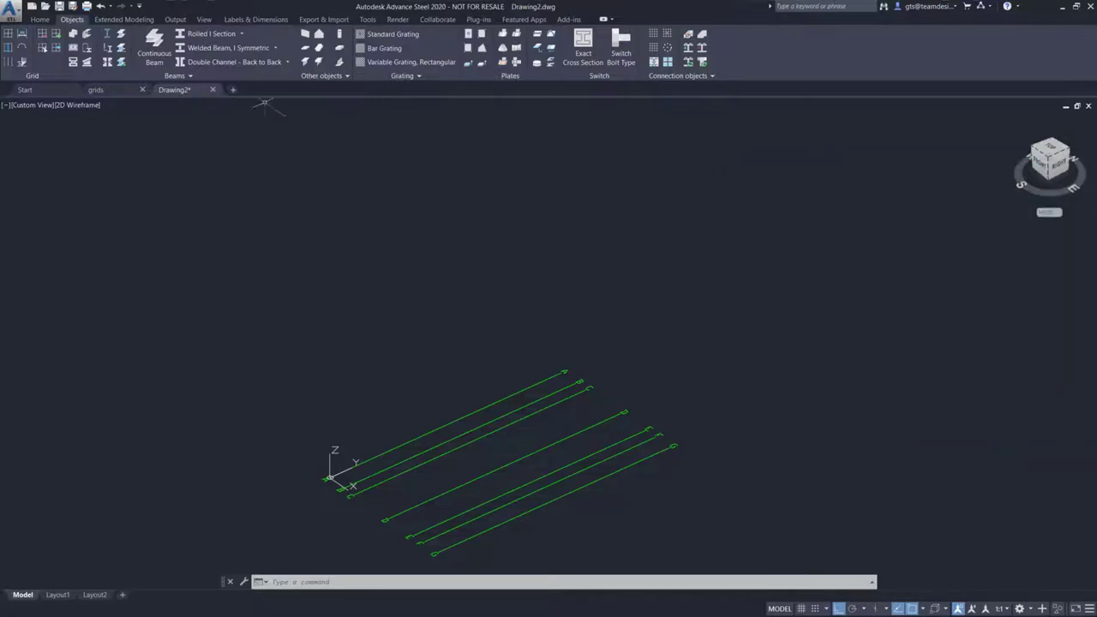
click(60, 37)
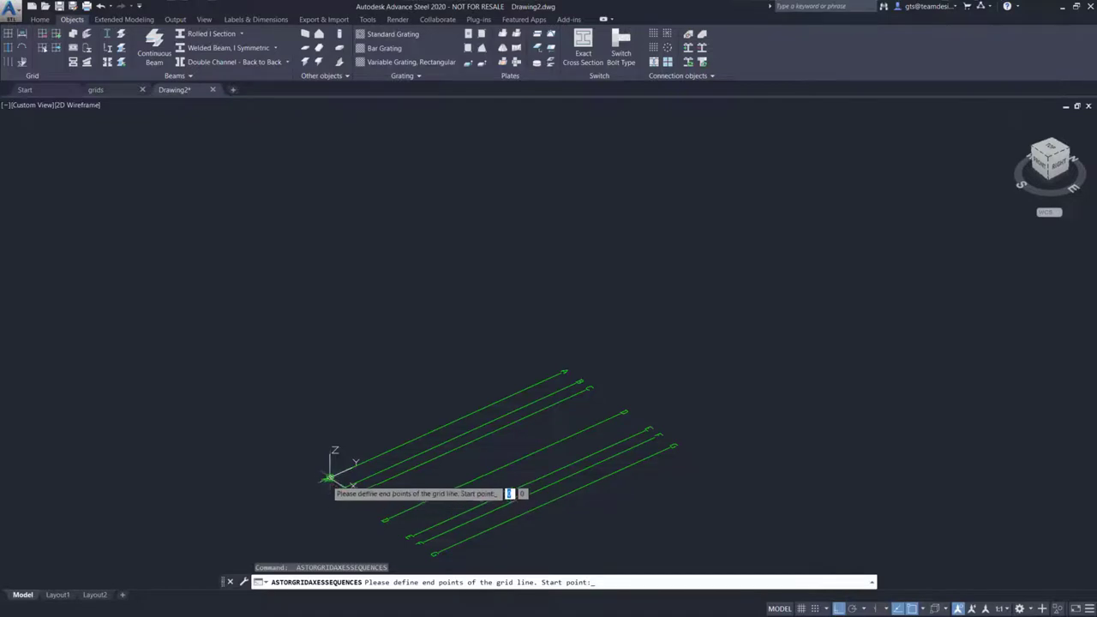
click(330, 477)
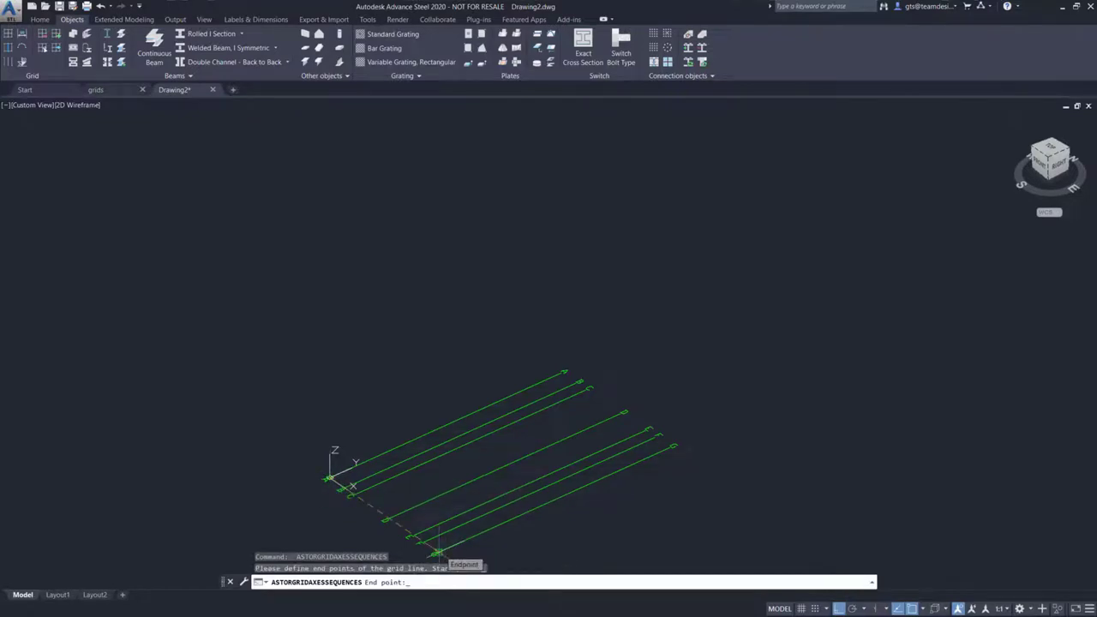
click(437, 551)
click(570, 348)
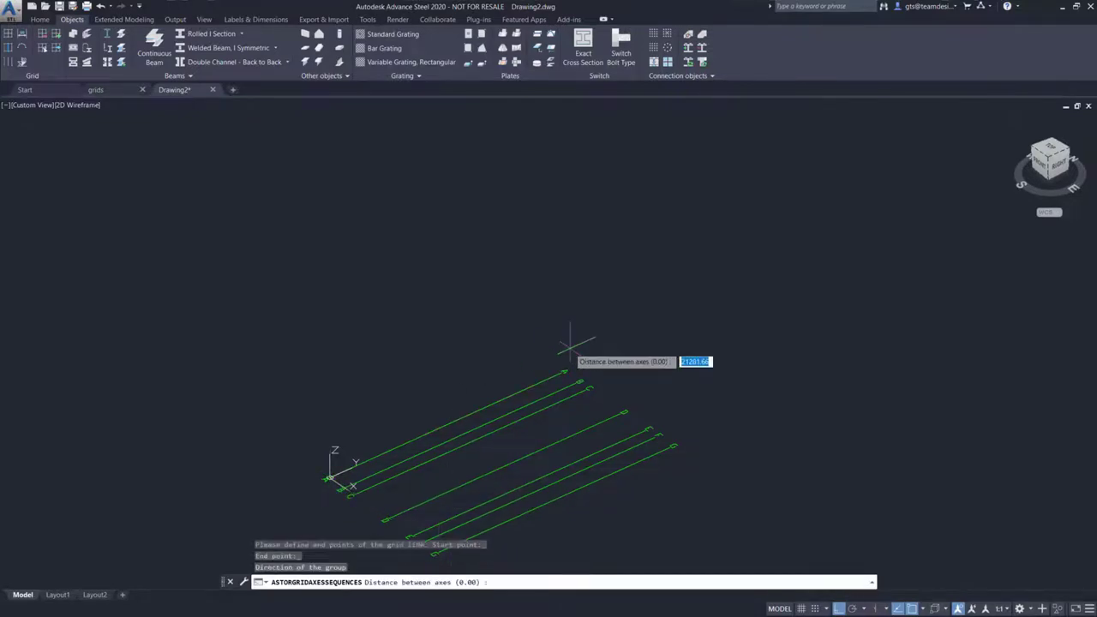
- Space the crossing numbered axes 1000, 3000, 6000, 4000 and 5000 apart
text(1000)
key(Return)
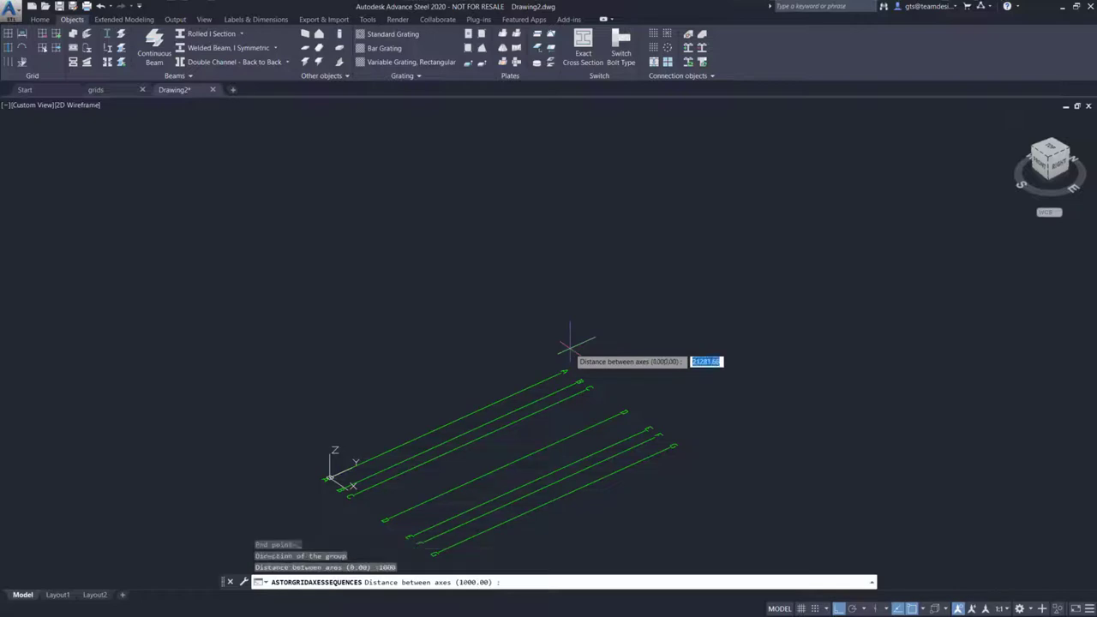
text(3000)
key(Return)
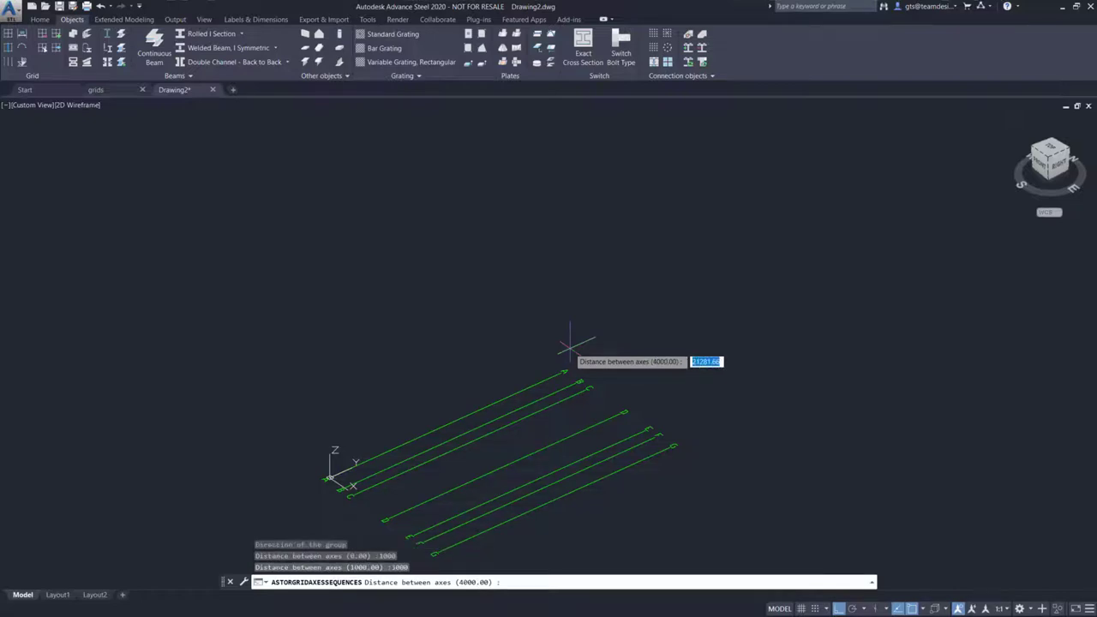
text(6000)
key(Return)
text(4000)
key(Return)
text(500)
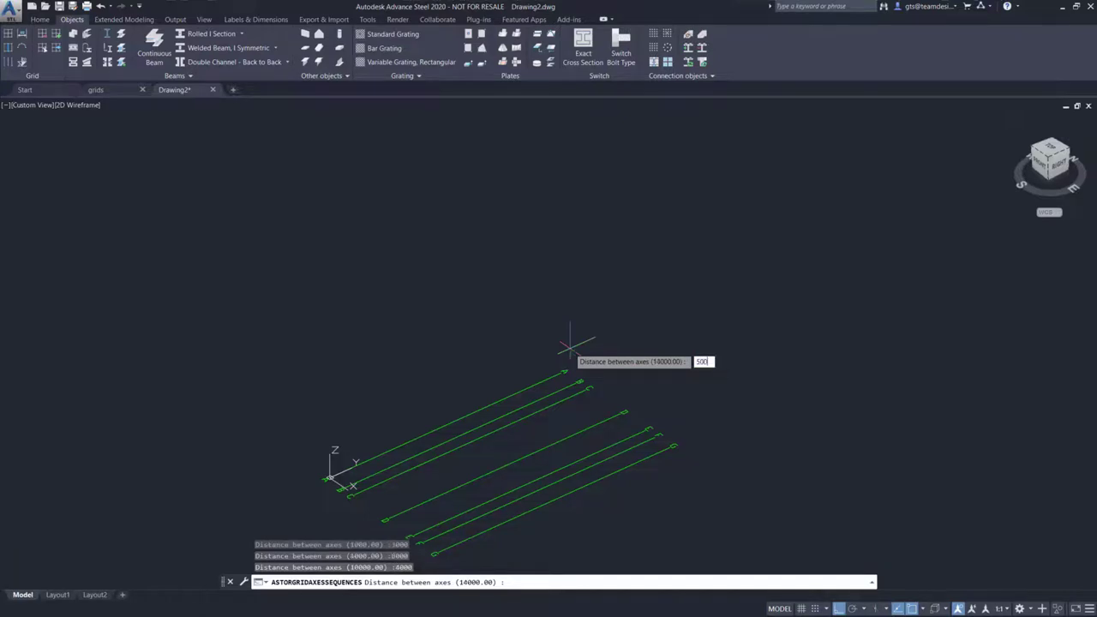
text(0)
key(Return)
key(Return)
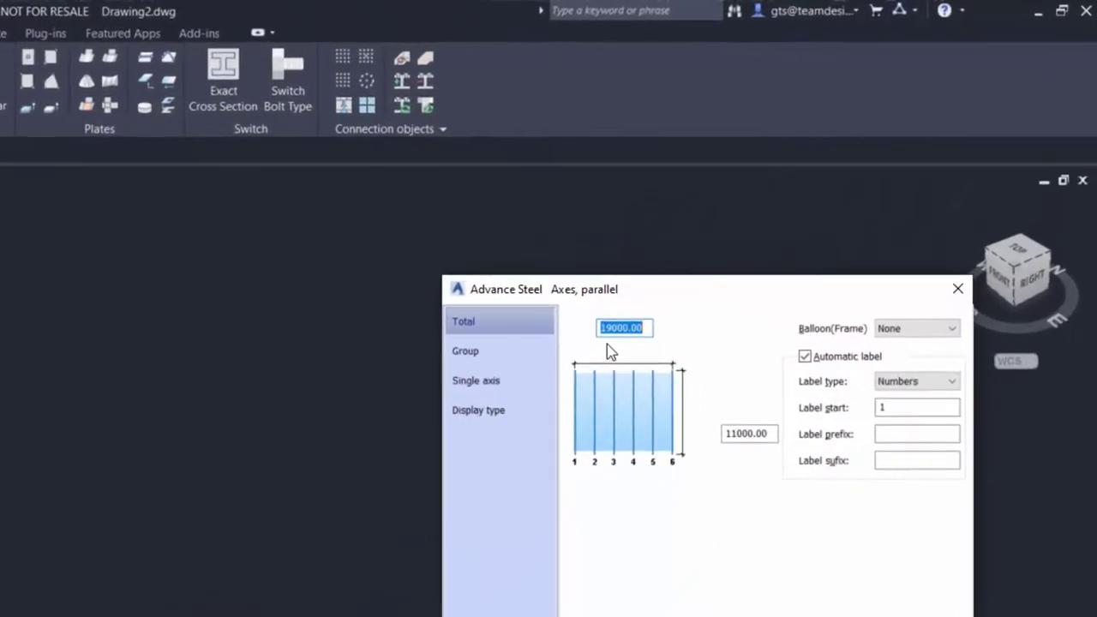
click(502, 366)
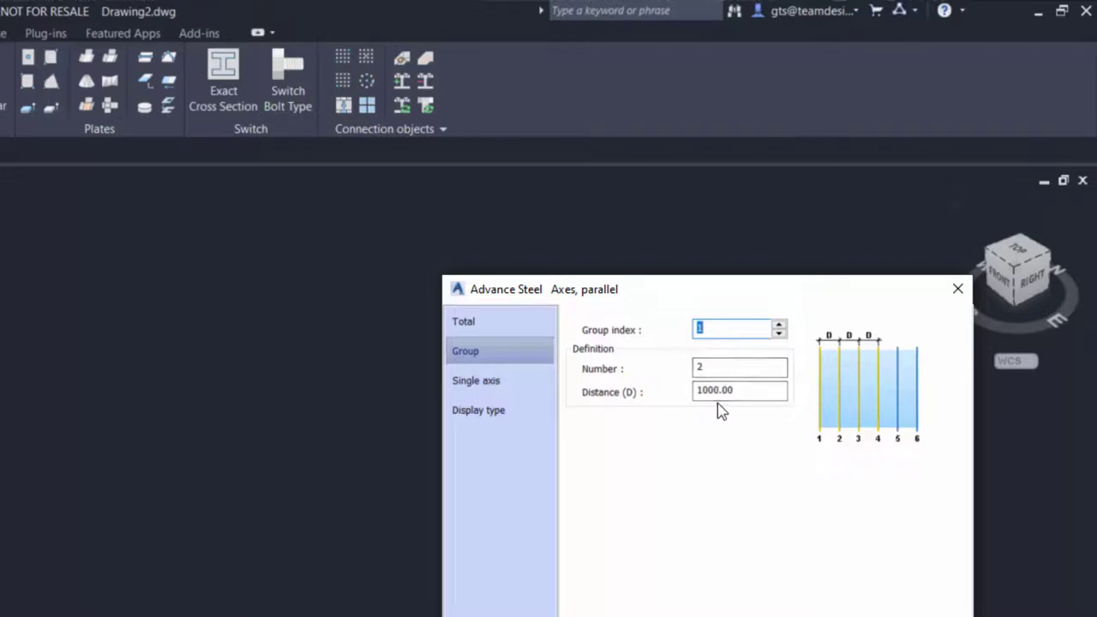
click(779, 325)
click(779, 325)
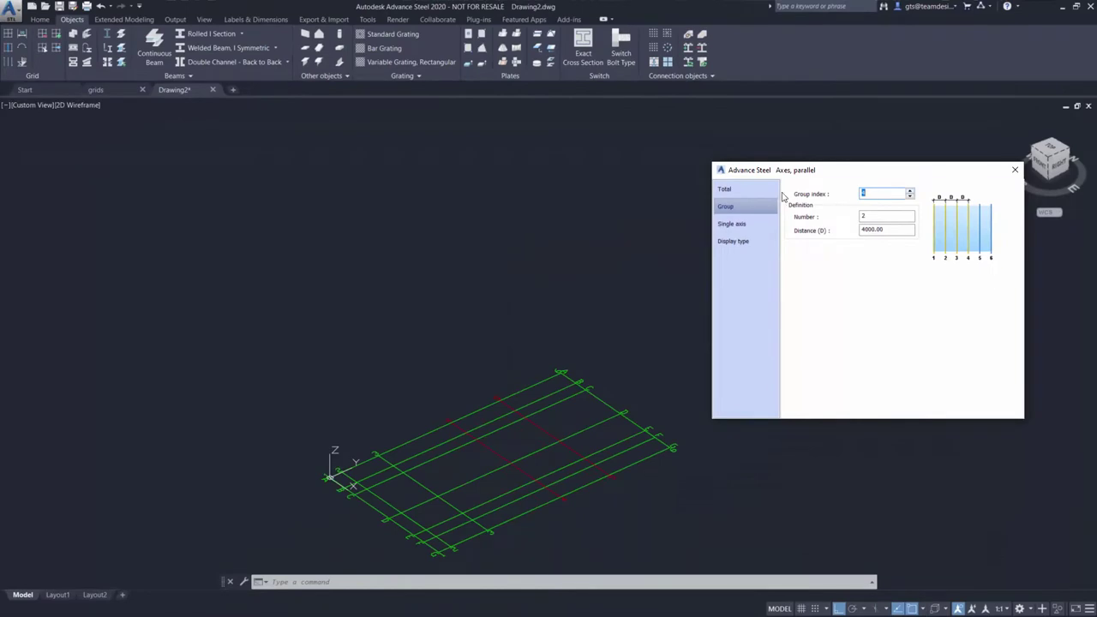
click(755, 190)
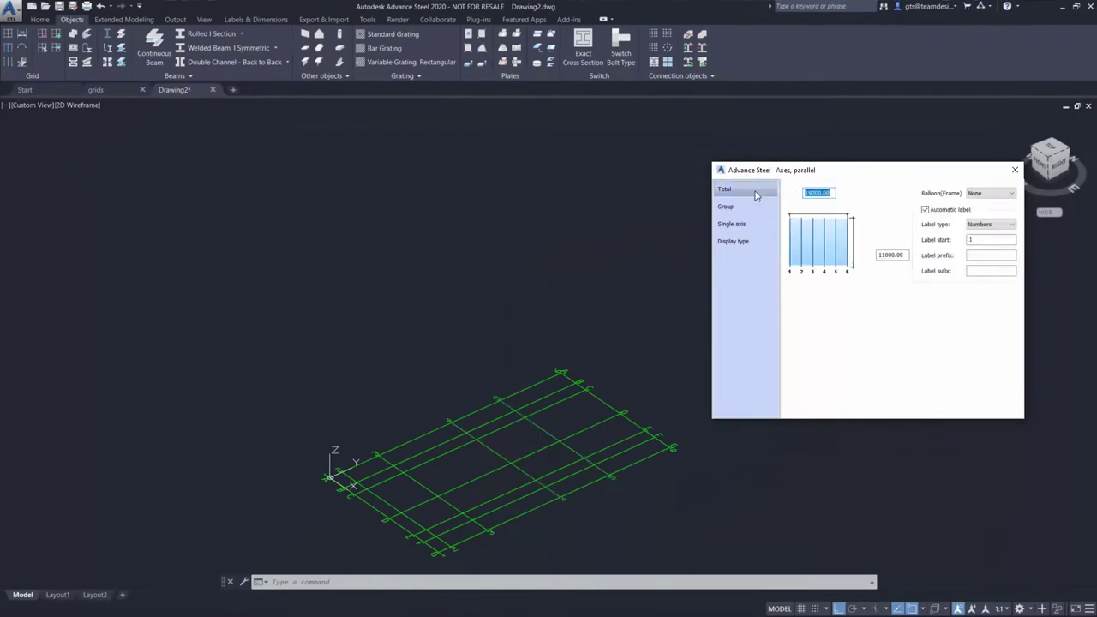
click(1014, 173)
- Save the drawing as tutorial.dwg in AS-projects and return to grids.dwg
click(59, 6)
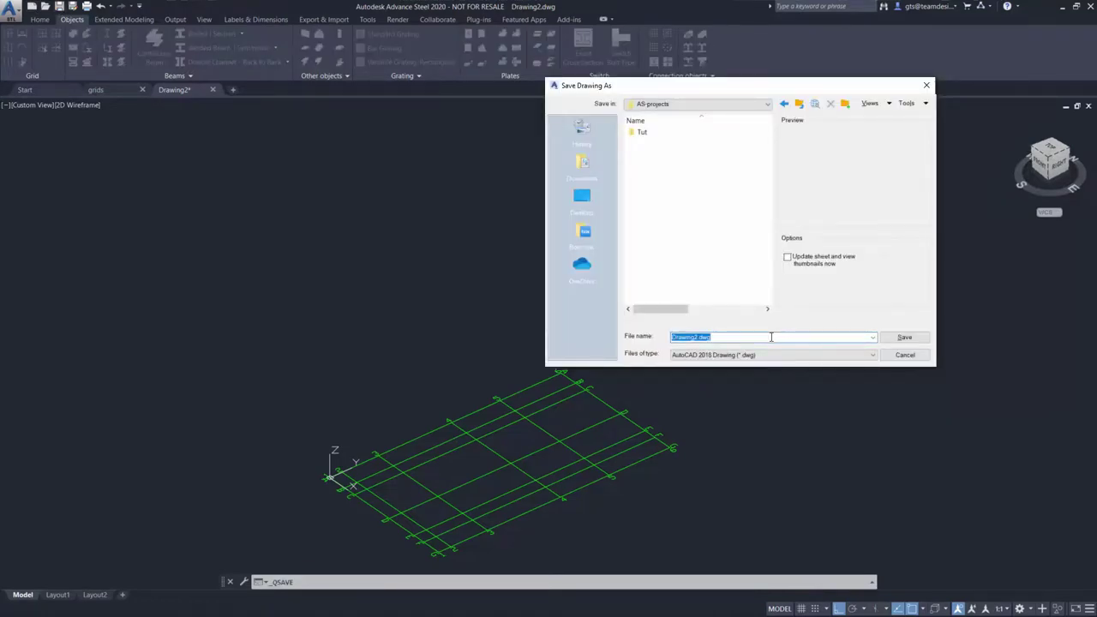
text(tutorial)
key(Return)
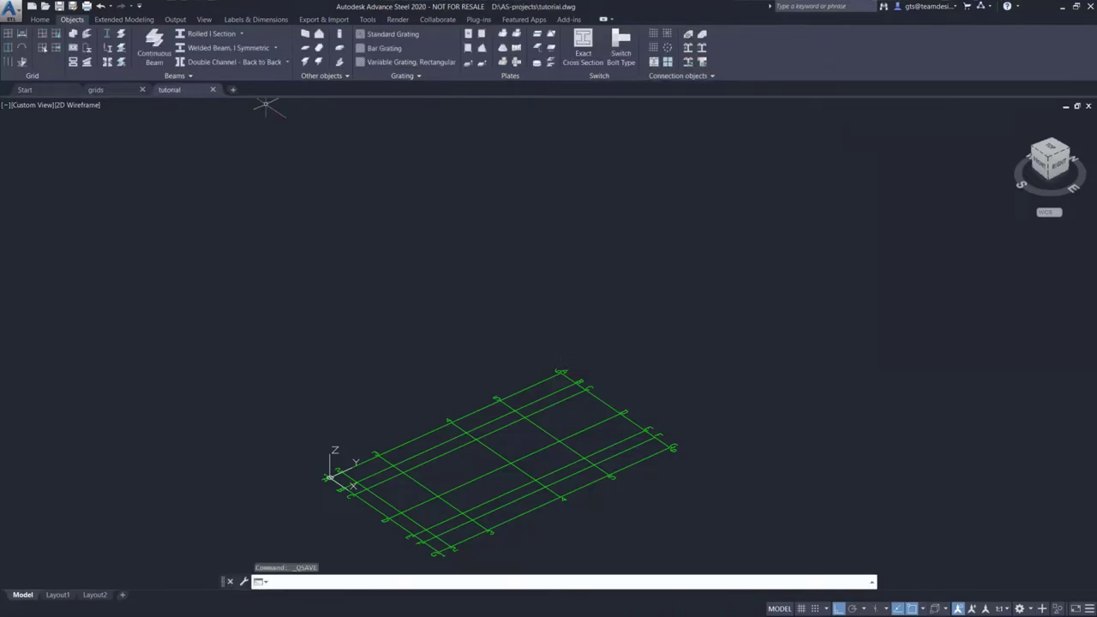
click(108, 87)
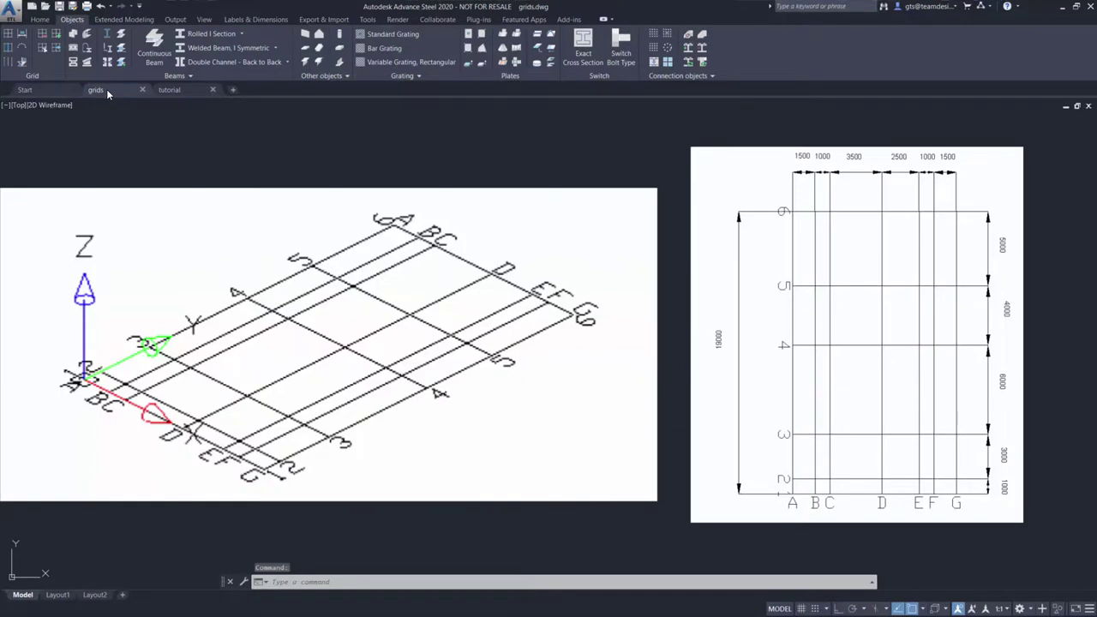